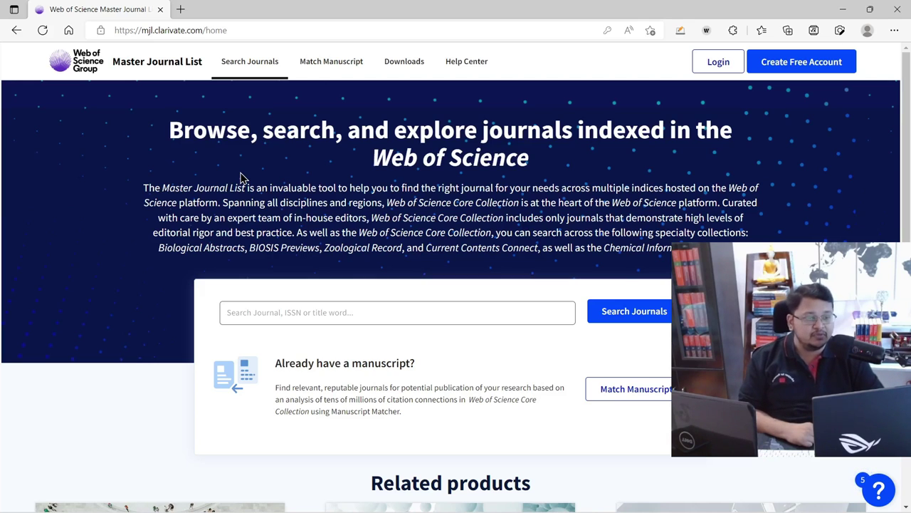
left_click(393, 315)
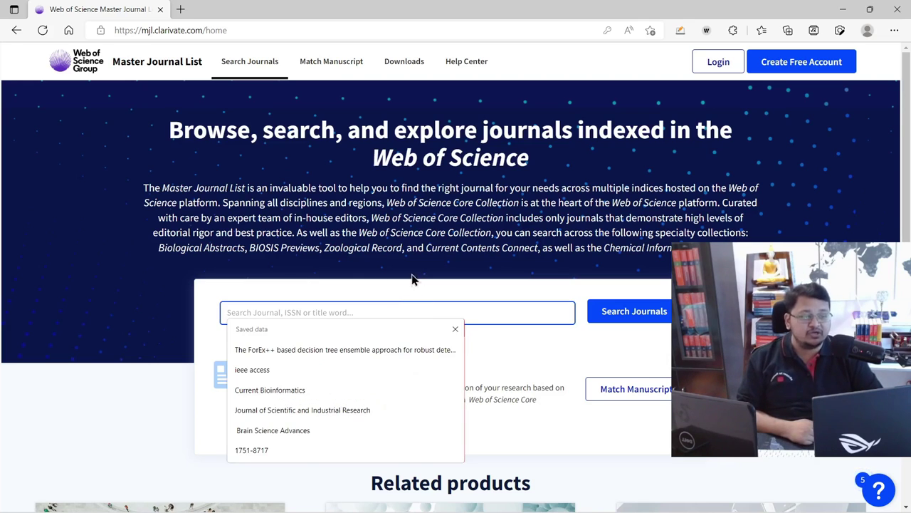
left_click(163, 309)
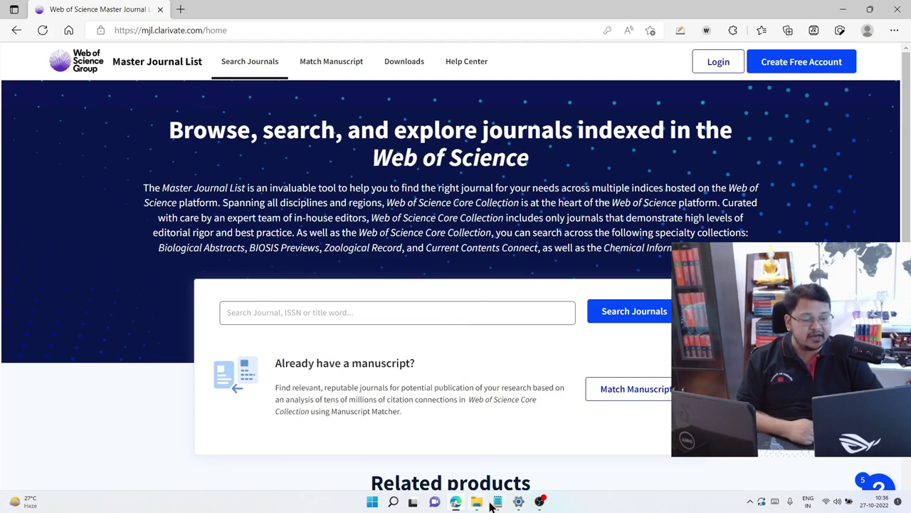
left_click(496, 503)
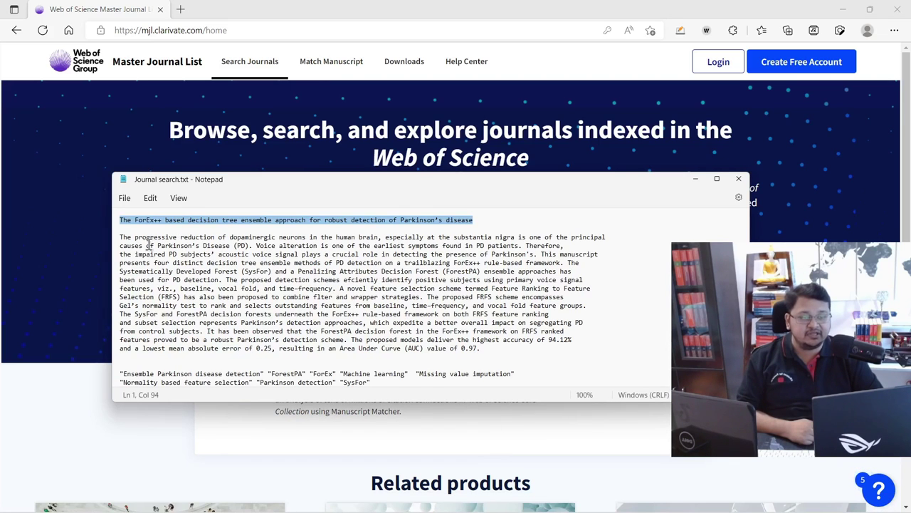
left_click_drag(119, 220, 538, 348)
left_click(624, 341)
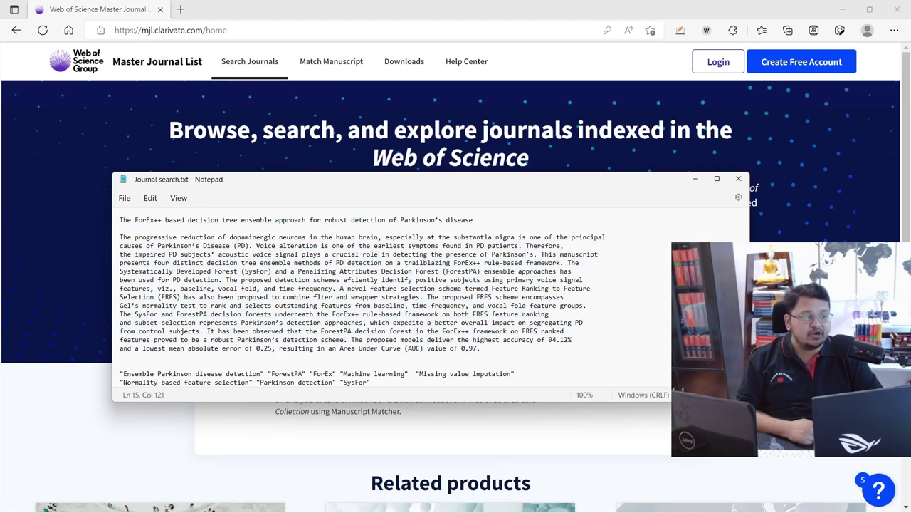
left_click(695, 178)
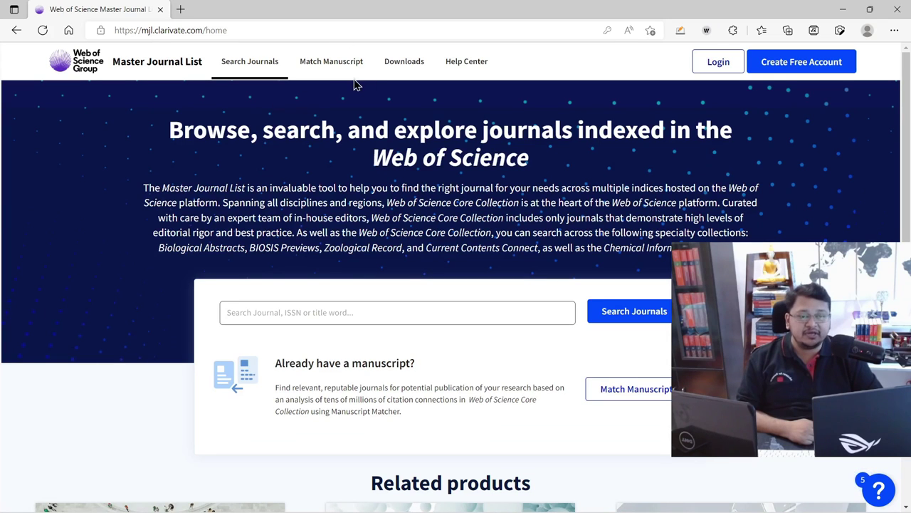
Step: Sign in with the saved autofill credentials to reach an empty Manuscript Matcher form
left_click(315, 66)
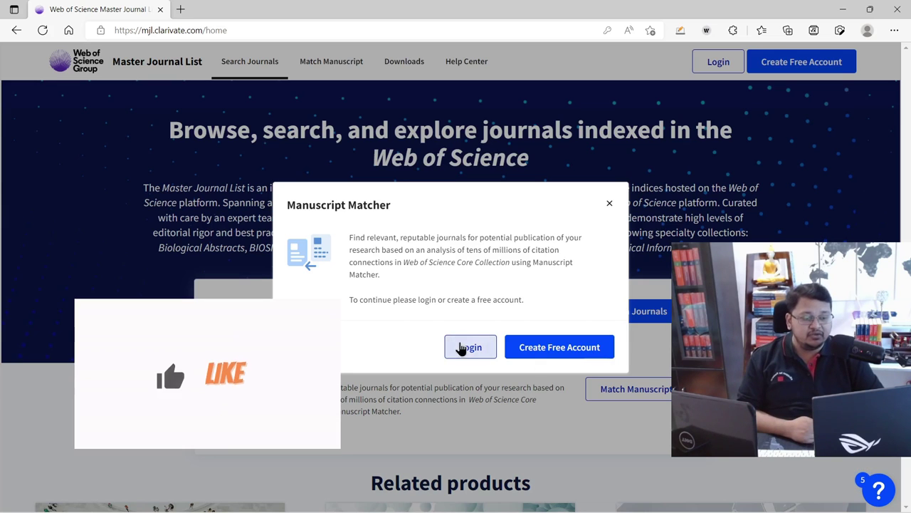
left_click(464, 347)
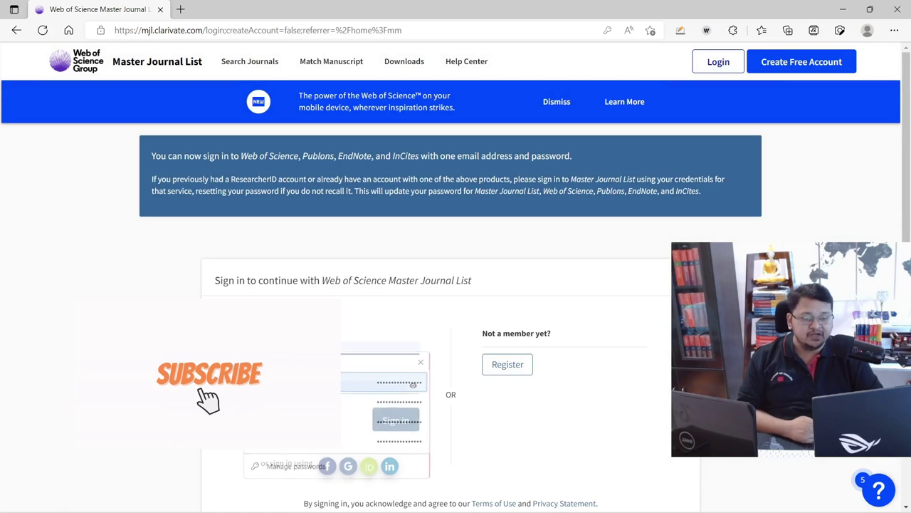
left_click(392, 427)
left_click(395, 420)
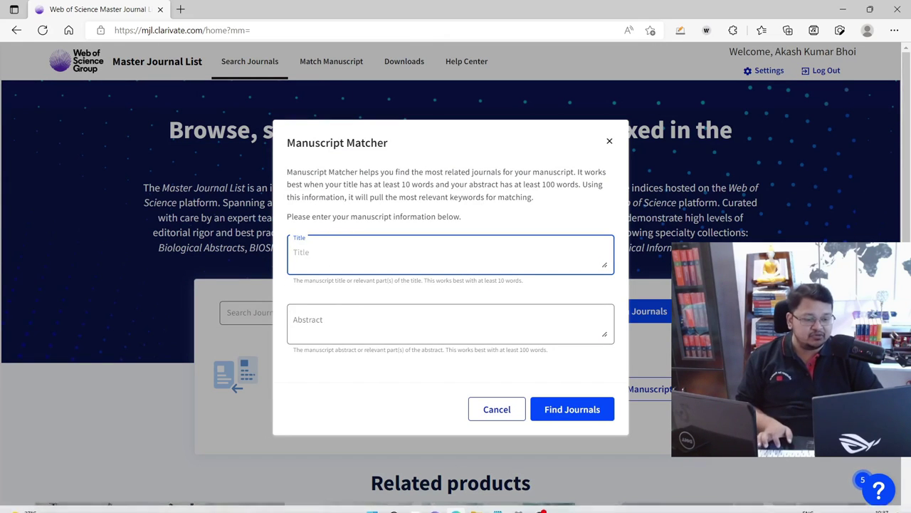
Step: Copy the ForEx++ Parkinson's manuscript title from Notepad into the Title field
left_click(498, 502)
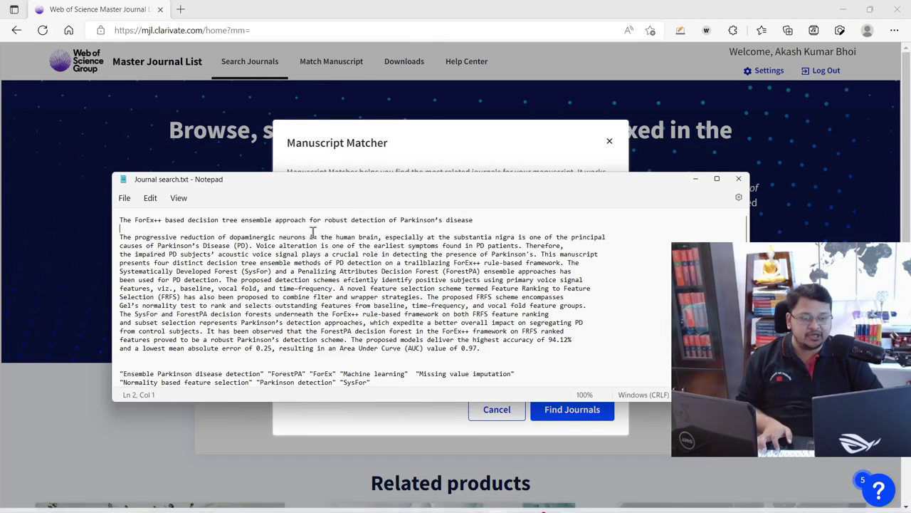
left_click_drag(507, 221, 89, 209)
key("ctrl+c")
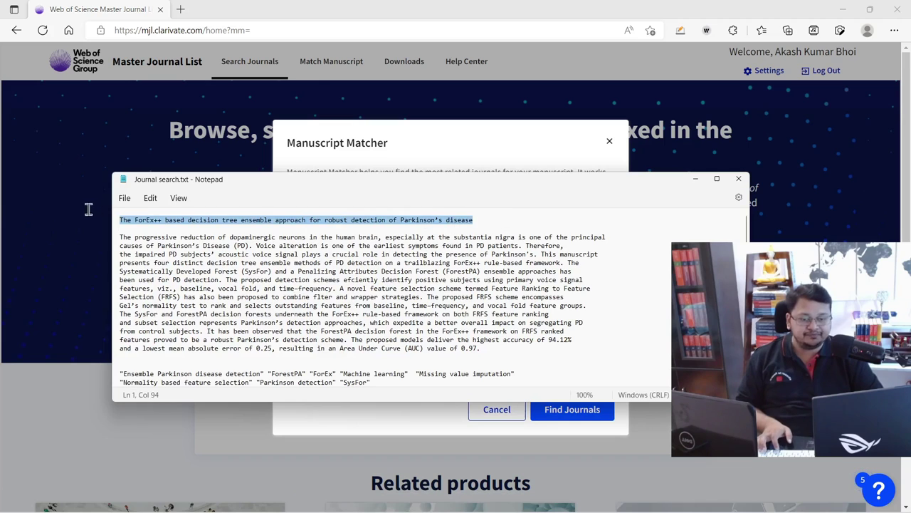
left_click(404, 140)
left_click(368, 250)
key("ctrl+v")
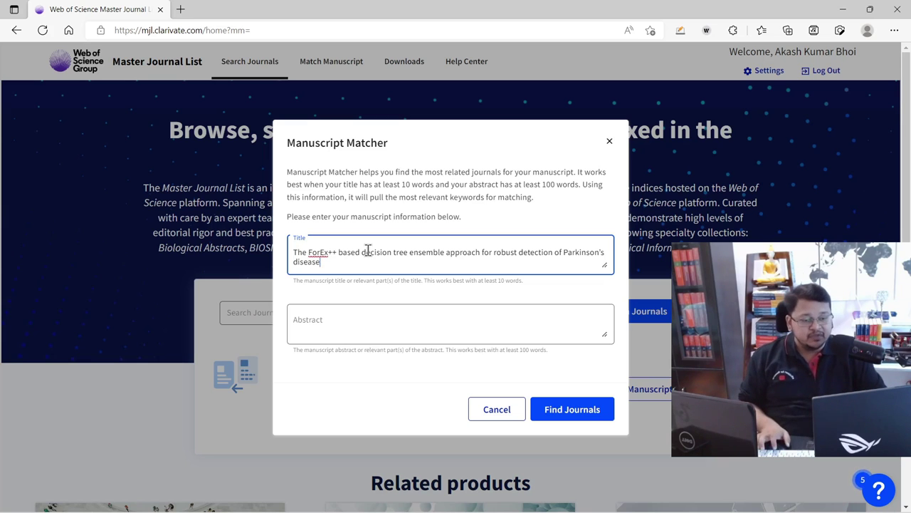
Step: Copy the full abstract paragraph from Notepad into the Abstract field
mouse_move(473, 507)
left_click(498, 502)
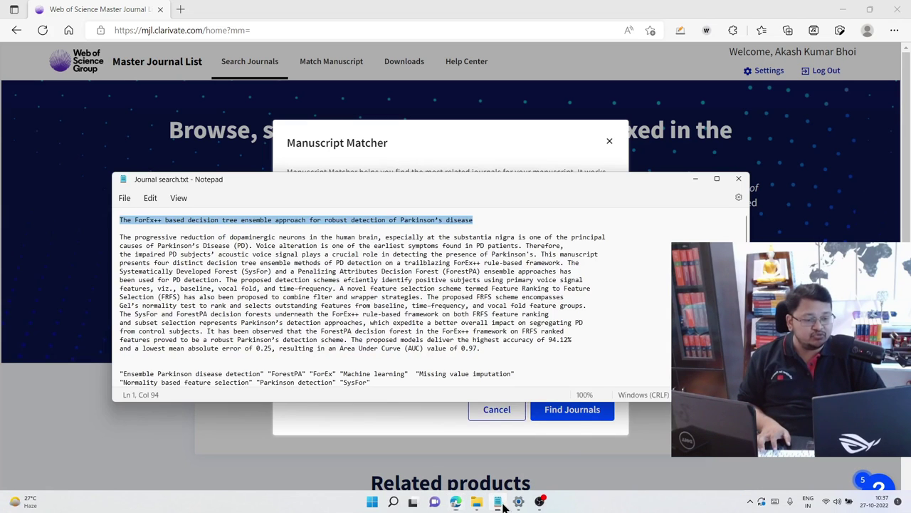
left_click(520, 356)
left_click_drag(482, 349, 107, 241)
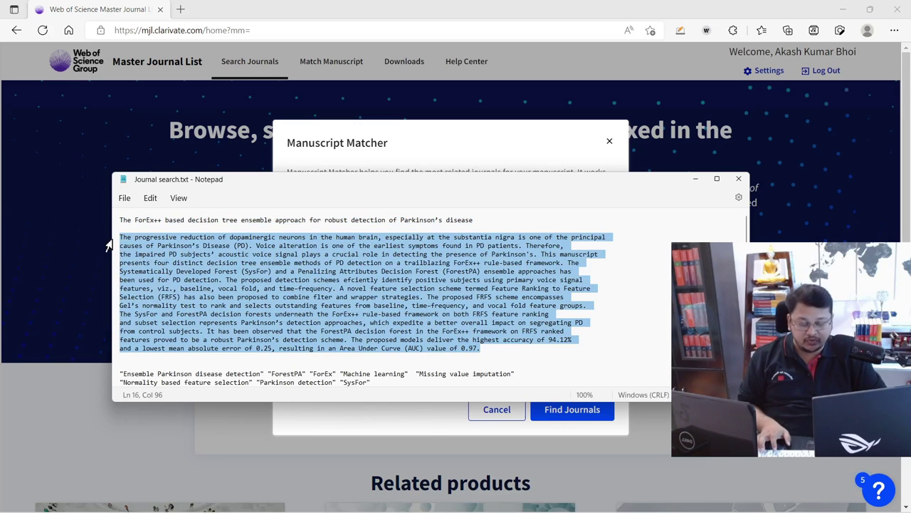
left_click(436, 133)
left_click(361, 333)
key("ctrl+v")
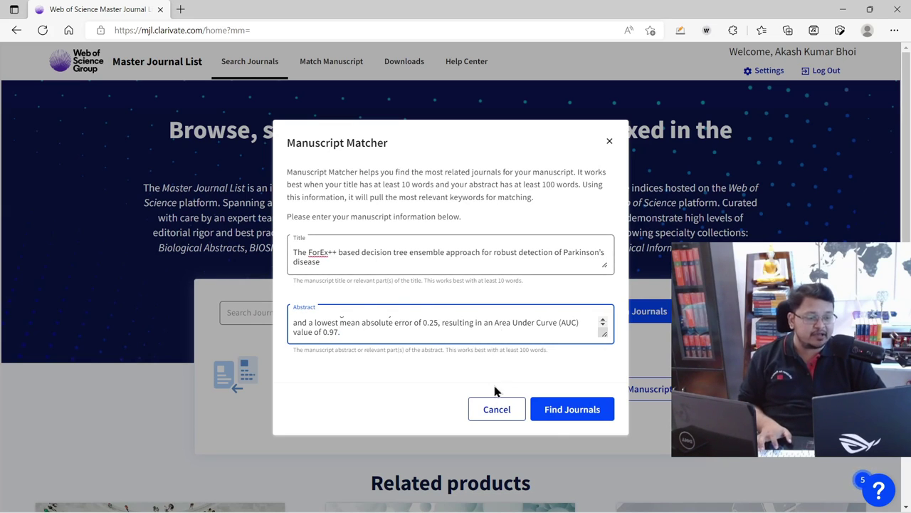
left_click(575, 422)
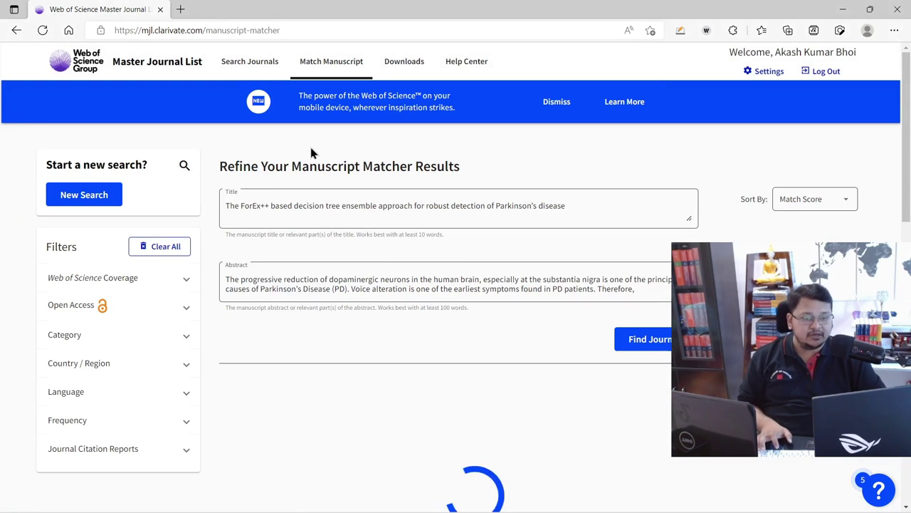
left_click_drag(223, 166, 529, 166)
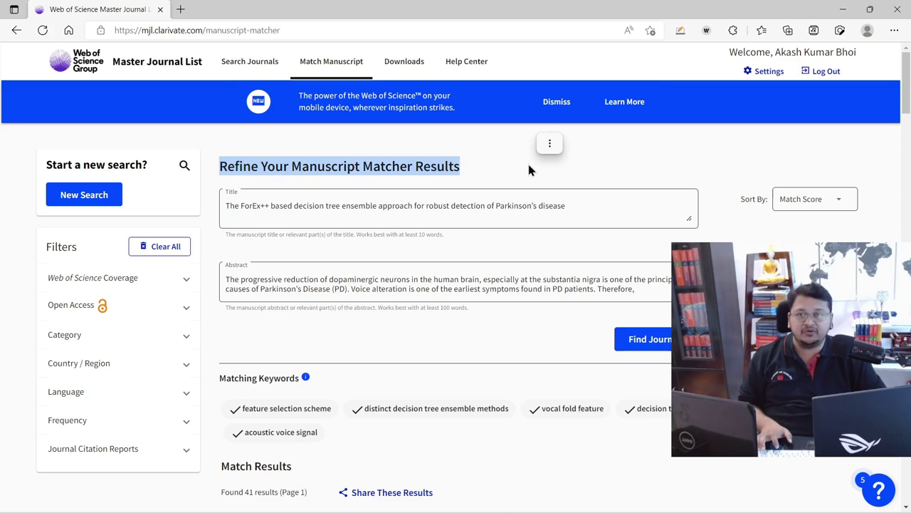
scroll(548, 267, "down", 3)
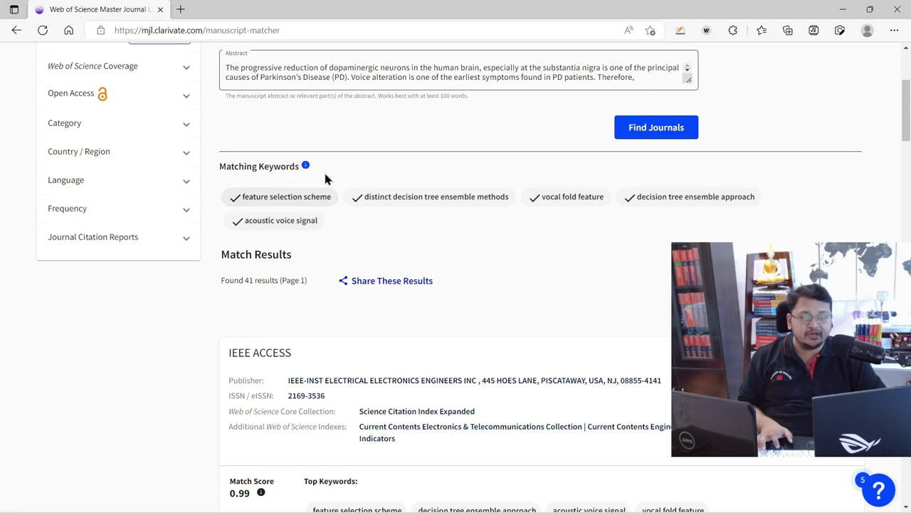
scroll(323, 170, "up", 3)
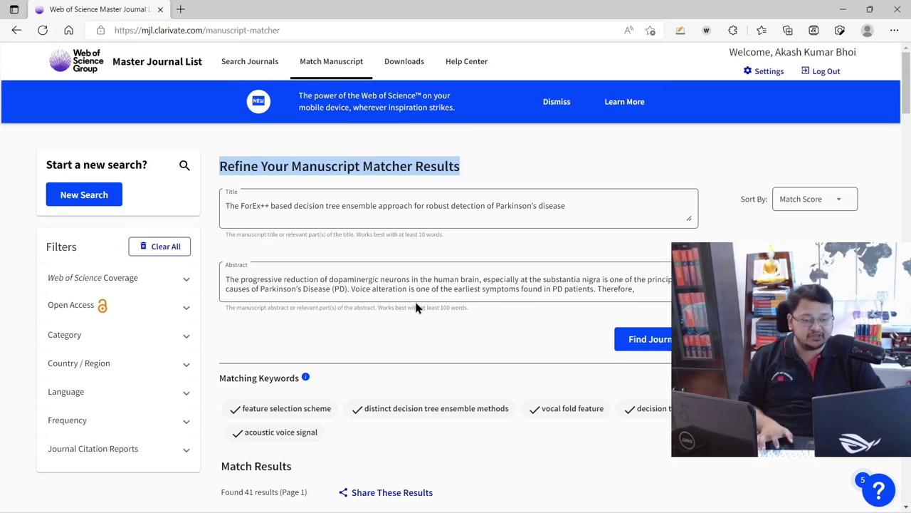
scroll(416, 306, "down", 5)
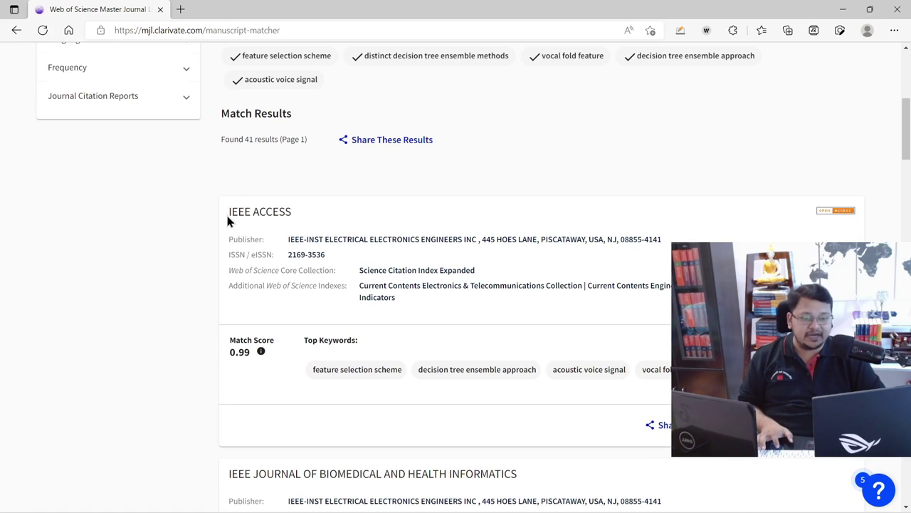
scroll(437, 232, "down", 3)
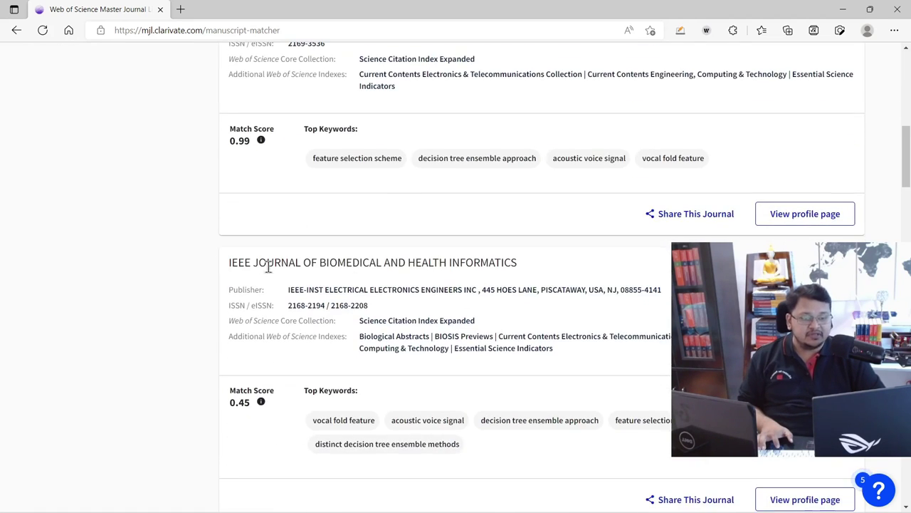
left_click_drag(227, 267, 337, 259)
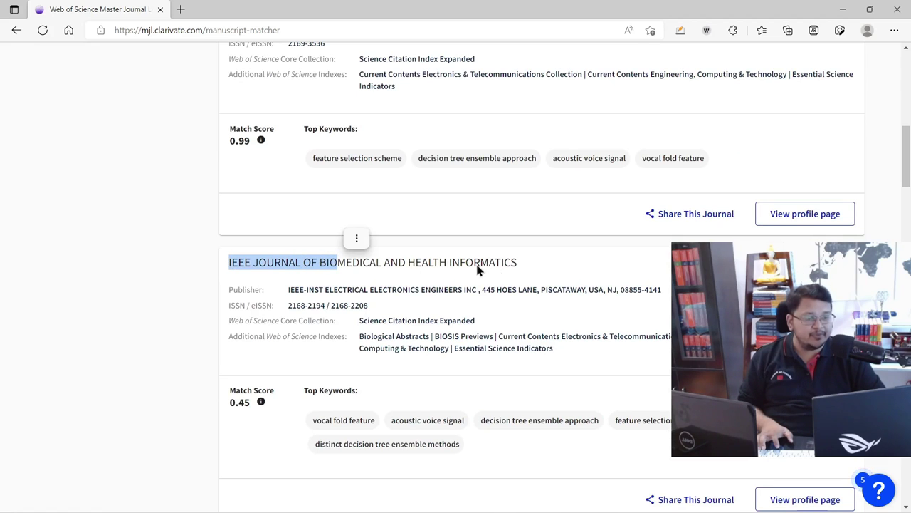
scroll(230, 274, "up", 2)
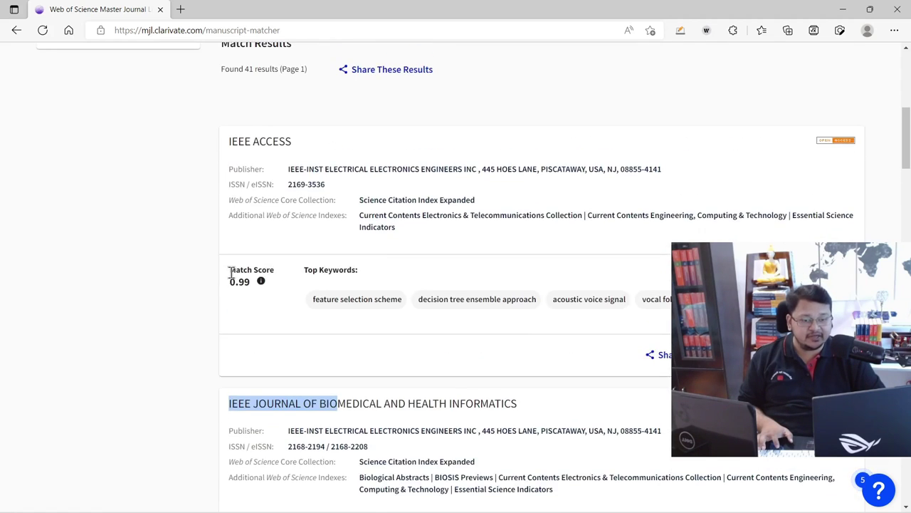
left_click_drag(230, 276, 266, 290)
left_click(267, 290)
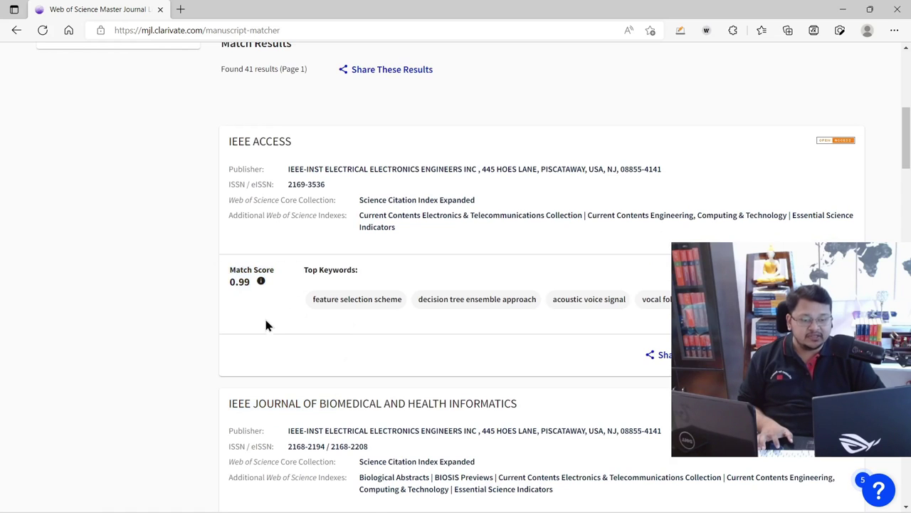
mouse_move(260, 280)
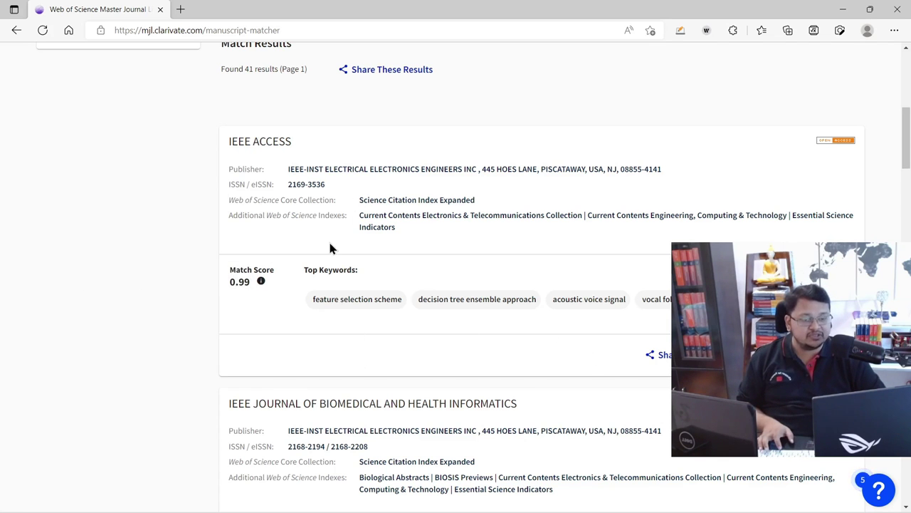
scroll(330, 247, "down", 15)
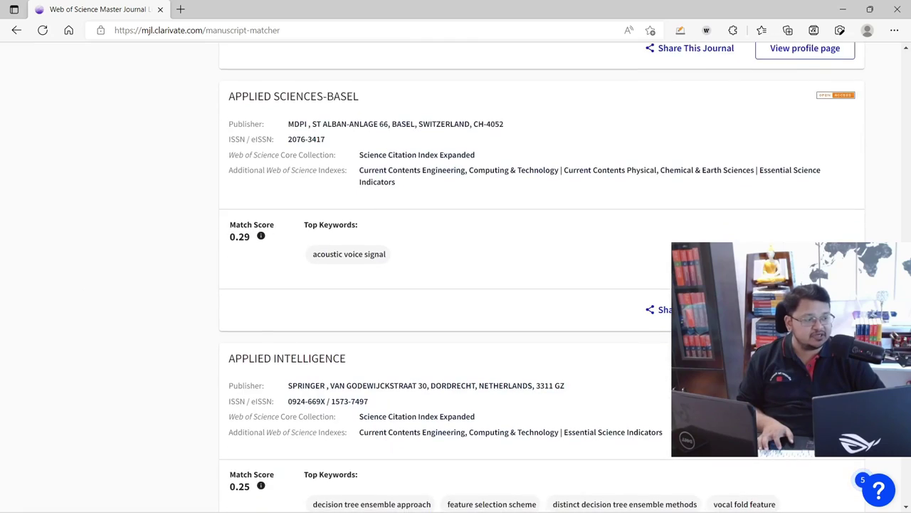
scroll(330, 247, "down", 20)
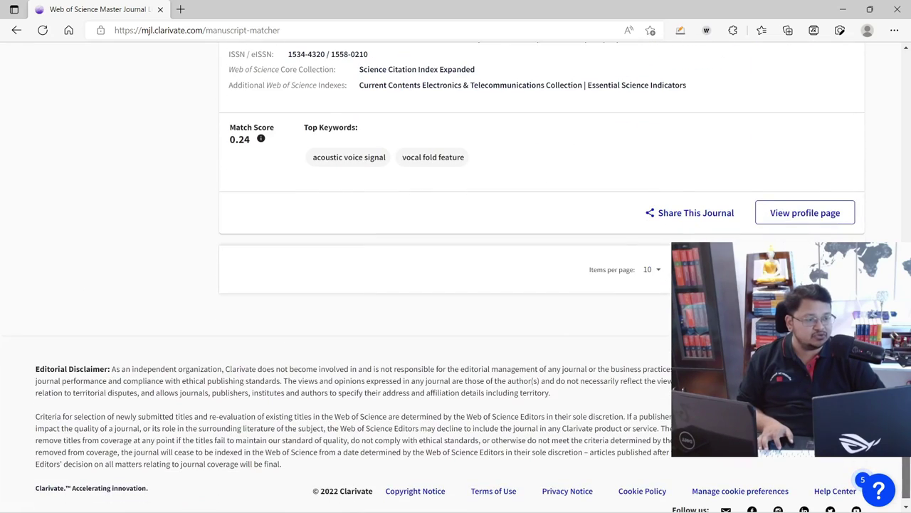
scroll(377, 317, "up", 10)
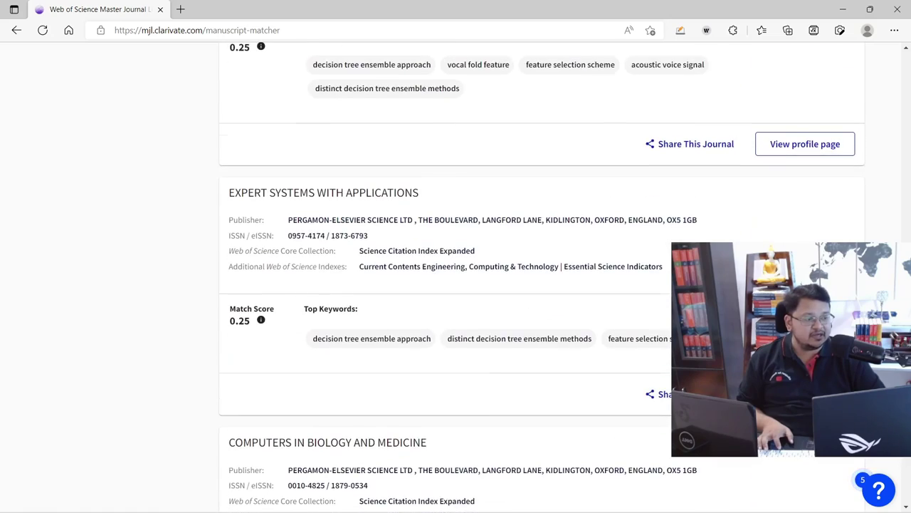
scroll(541, 278, "up", 10)
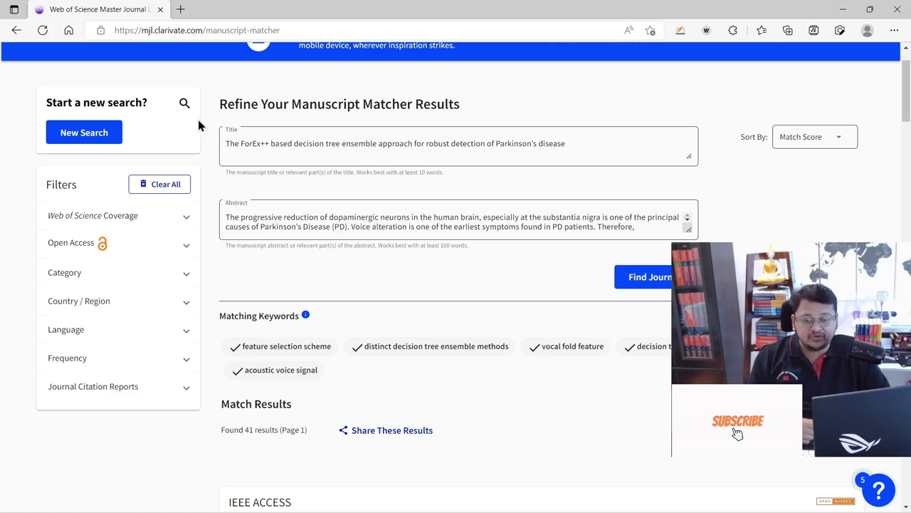
Step: Filter the match results by Web of Science Coverage to Science Citation Index Expanded (SCIE)
left_click(164, 221)
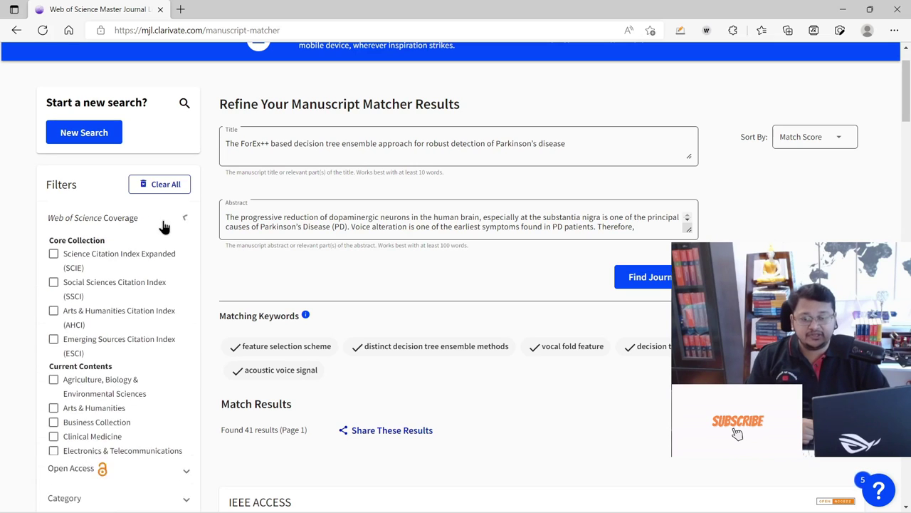
left_click(104, 265)
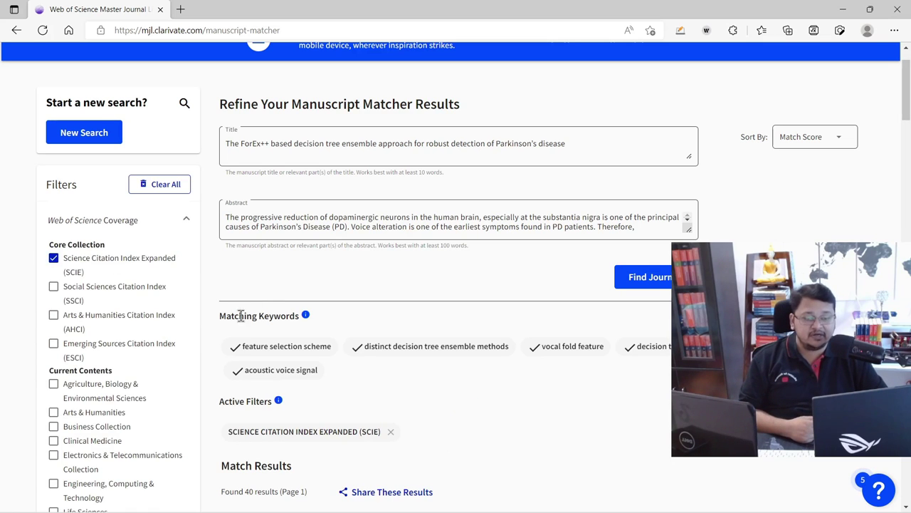
scroll(368, 349, "down", 5)
scroll(368, 349, "up", 3)
scroll(910, 187, "down", 1)
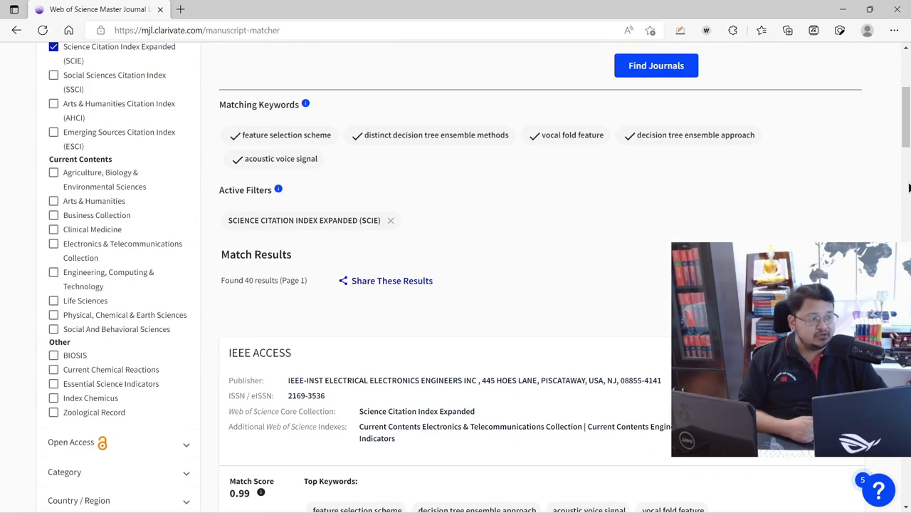
Step: Browse the 40 SCIE results and highlight IEEE Transactions on Neural Systems' SCIE listing
scroll(909, 187, "down", 15)
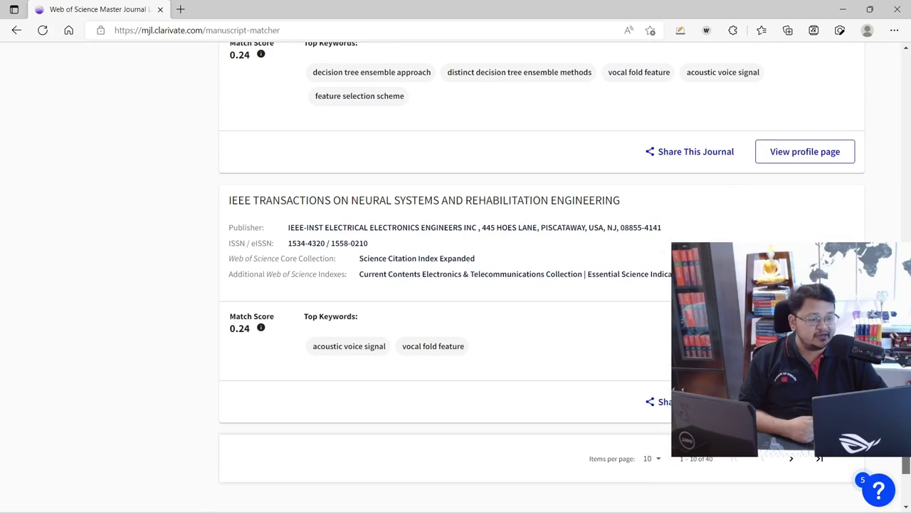
scroll(688, 461, "up", 10)
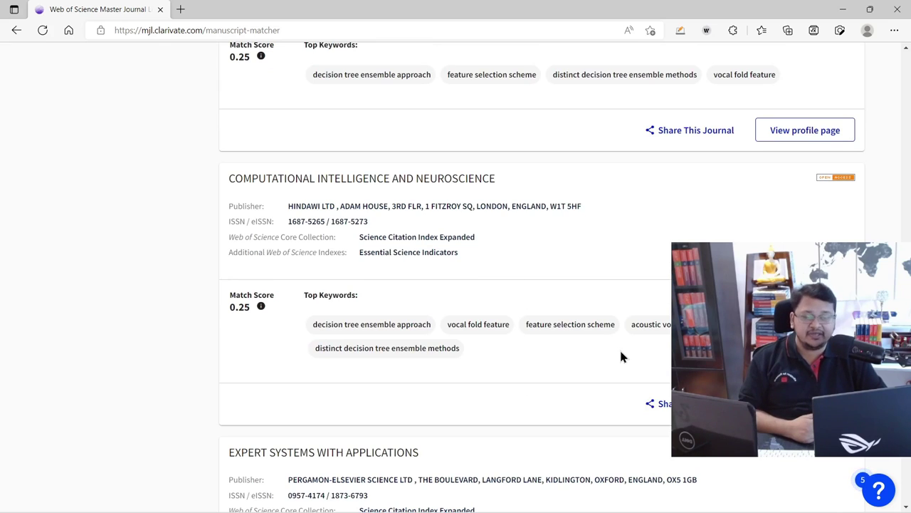
scroll(620, 356, "down", 11)
scroll(510, 342, "up", 5)
scroll(509, 342, "up", 1)
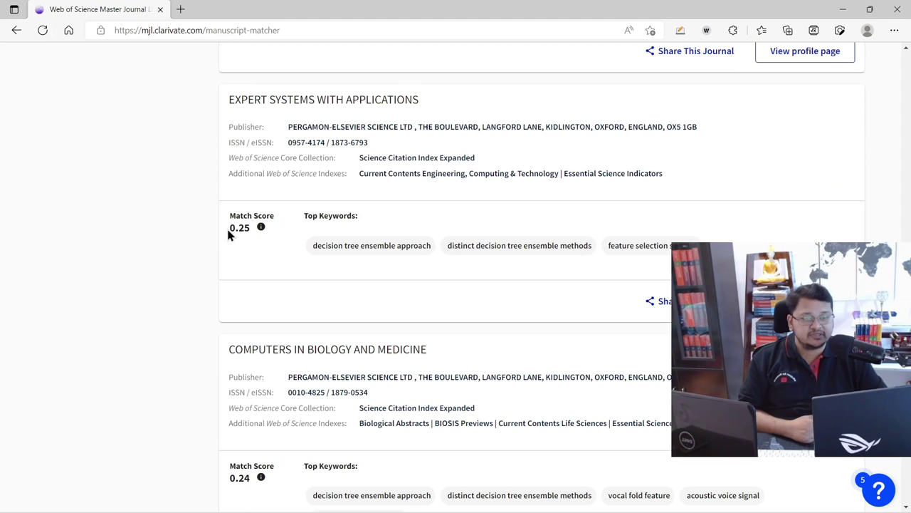
scroll(310, 331, "down", 7)
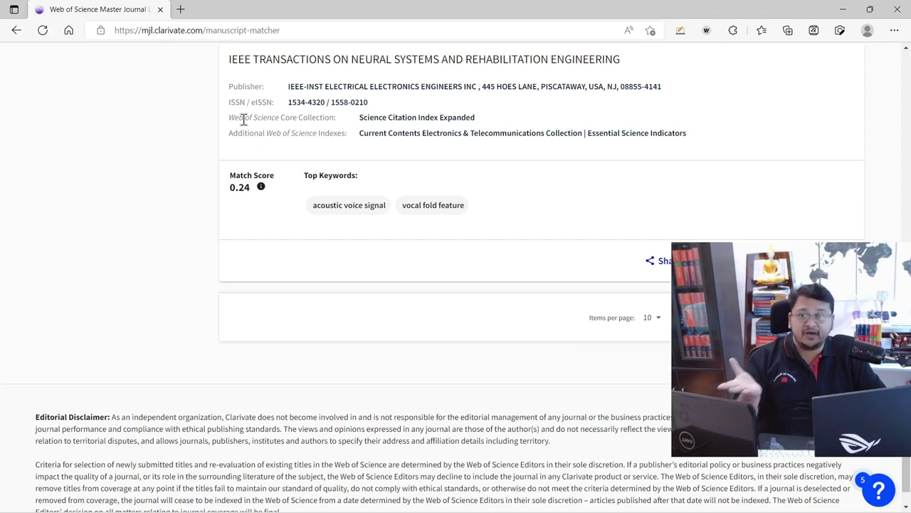
scroll(241, 168, "up", 2)
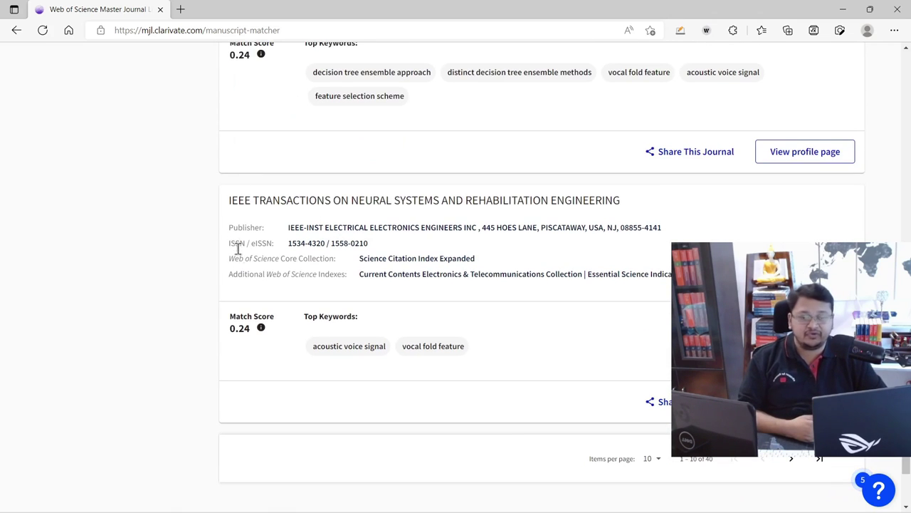
left_click_drag(235, 258, 497, 261)
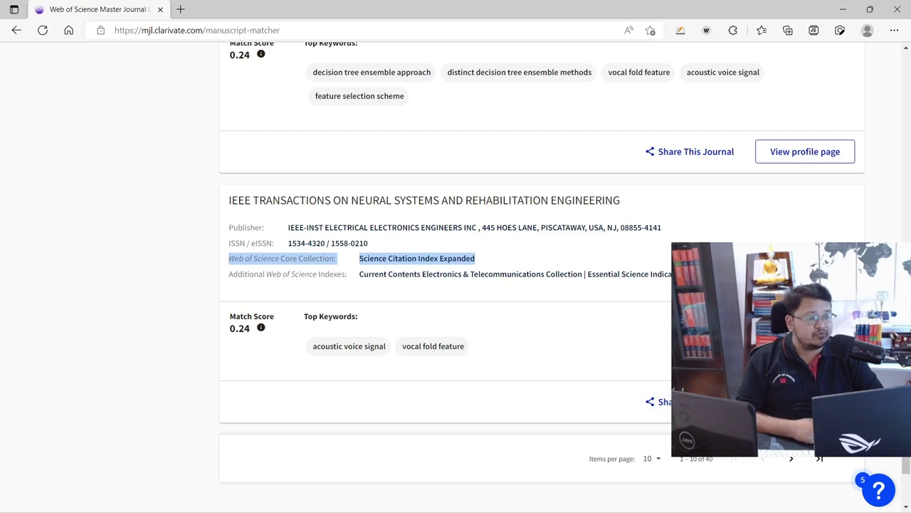
Step: Open the IEEE Transactions on Neural Systems and Rehabilitation Engineering profile, with its publisher site in a background tab
left_click(804, 401)
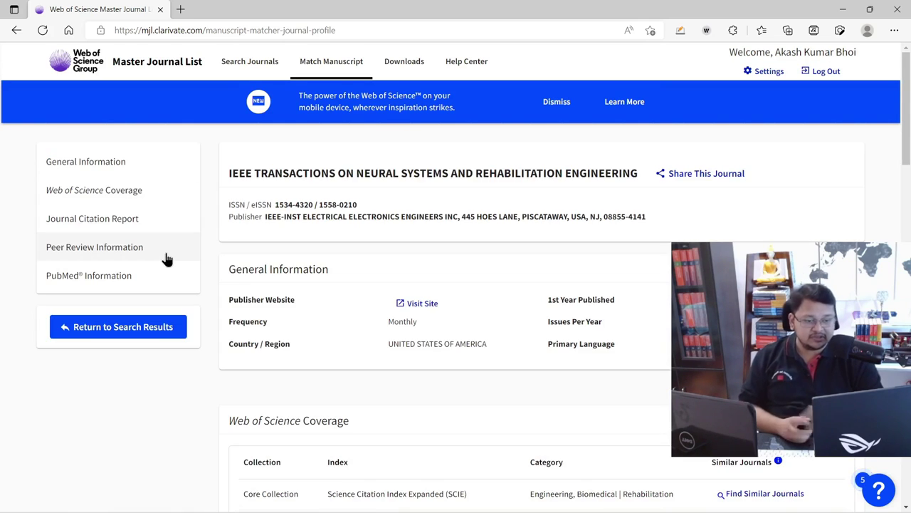
middle_click(418, 303)
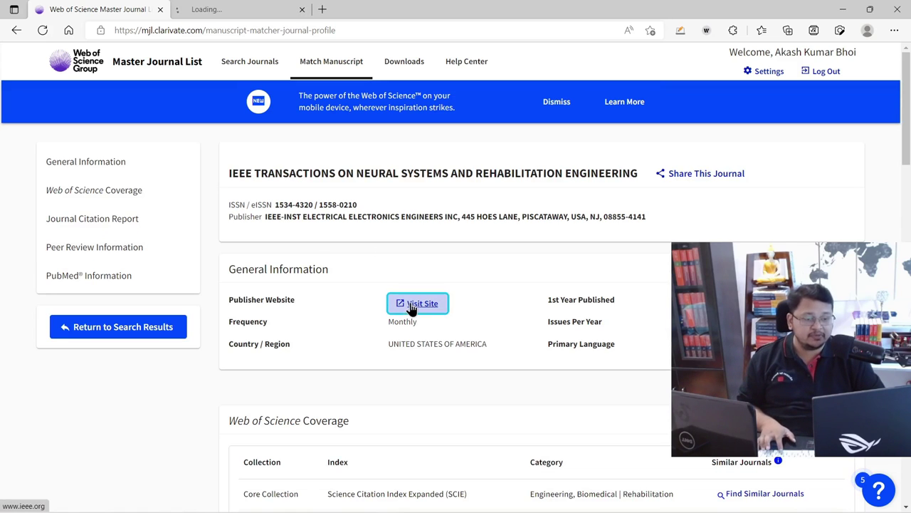
scroll(401, 291, "down", 5)
scroll(402, 300, "up", 3)
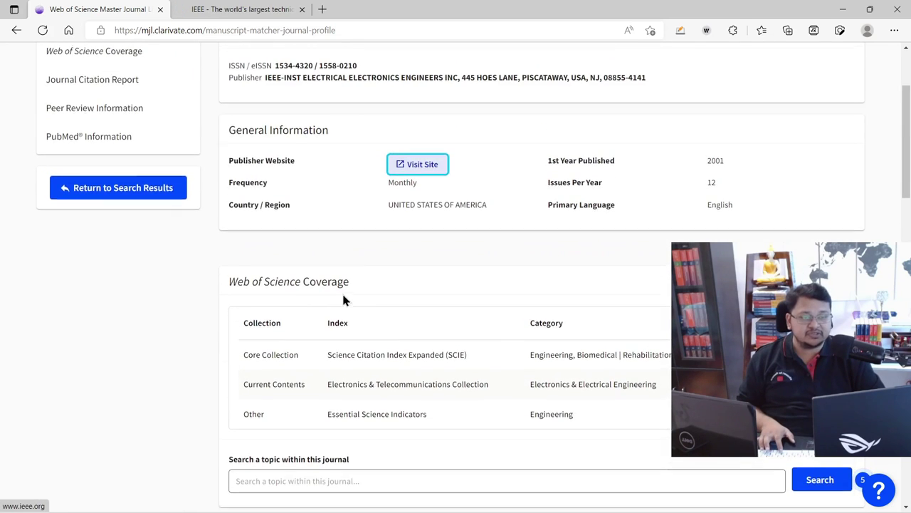
scroll(342, 291, "up", 3)
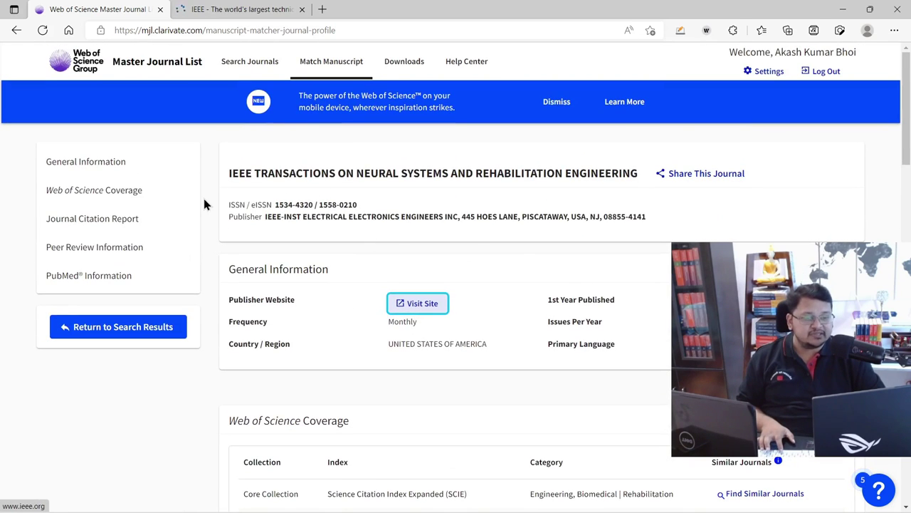
scroll(202, 195, "down", 4)
Step: Check the ieee.org publisher tab, then return to the journal profile
left_click(209, 9)
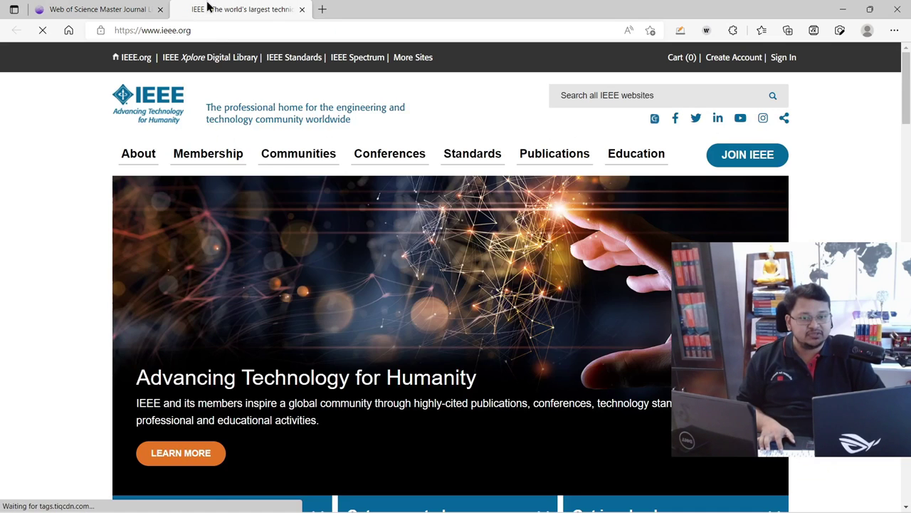
left_click(97, 9)
scroll(594, 317, "up", 4)
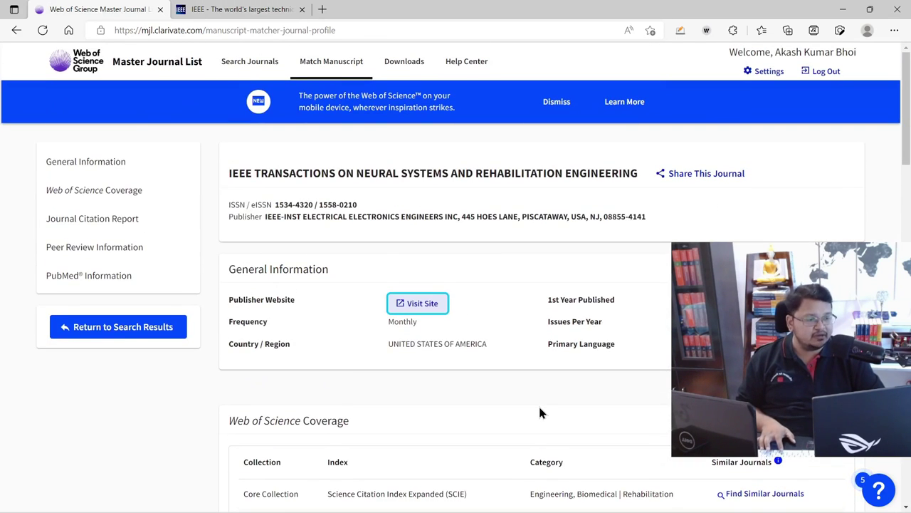